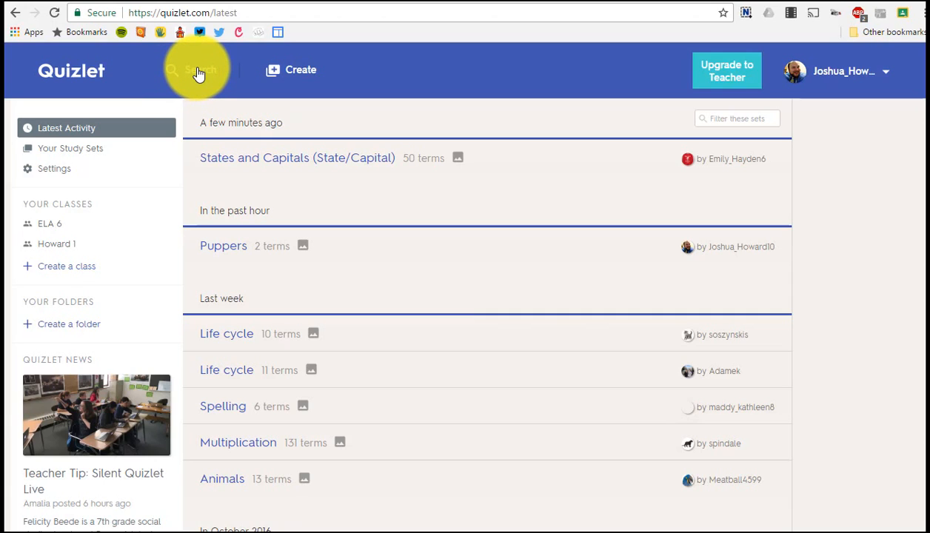
- Search for "human body systems" and open the first matching 37-term study set, Body Systems........ The Human Body
{"action": "left_click", "coordinate": [197, 73]}
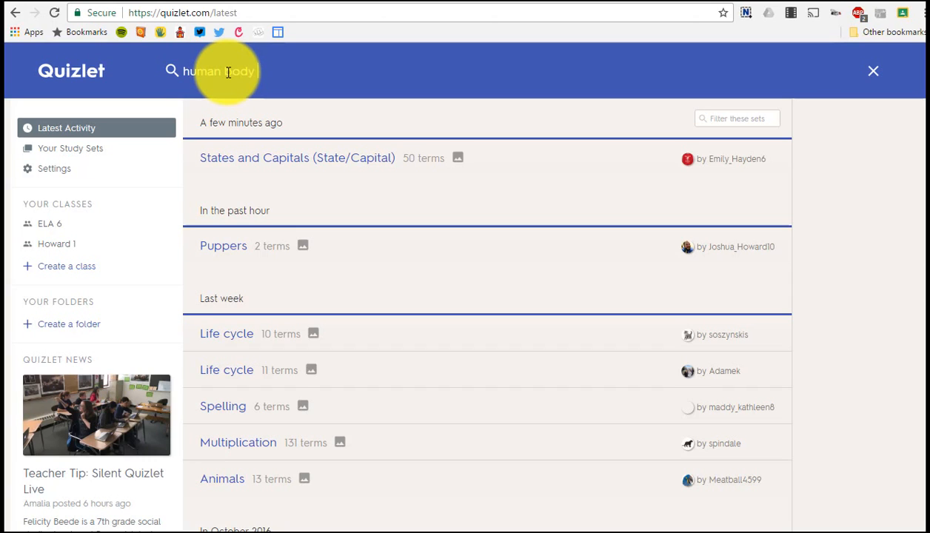
{"action": "type", "text": "human body systems"}
{"action": "key", "text": "Return"}
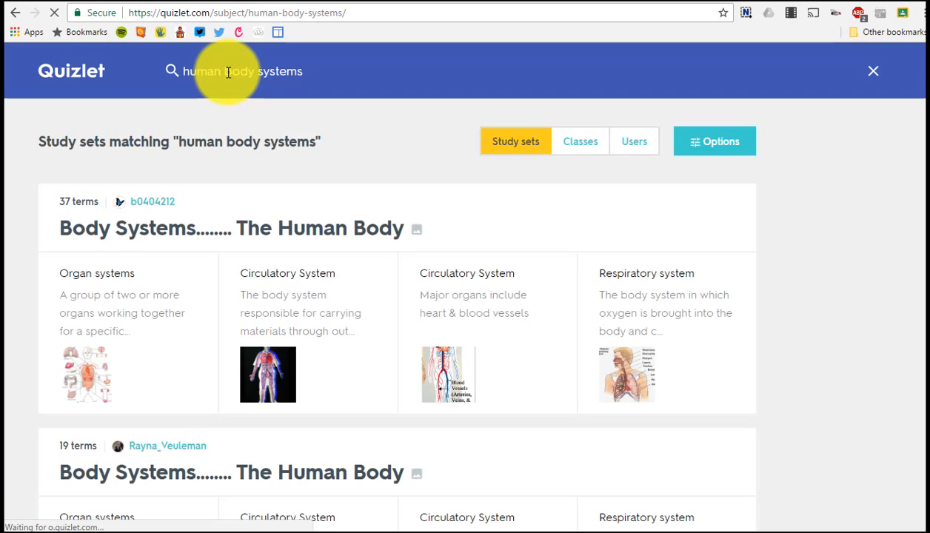
{"action": "scroll", "coordinate": [380, 199], "scroll_direction": "down", "scroll_amount": 10}
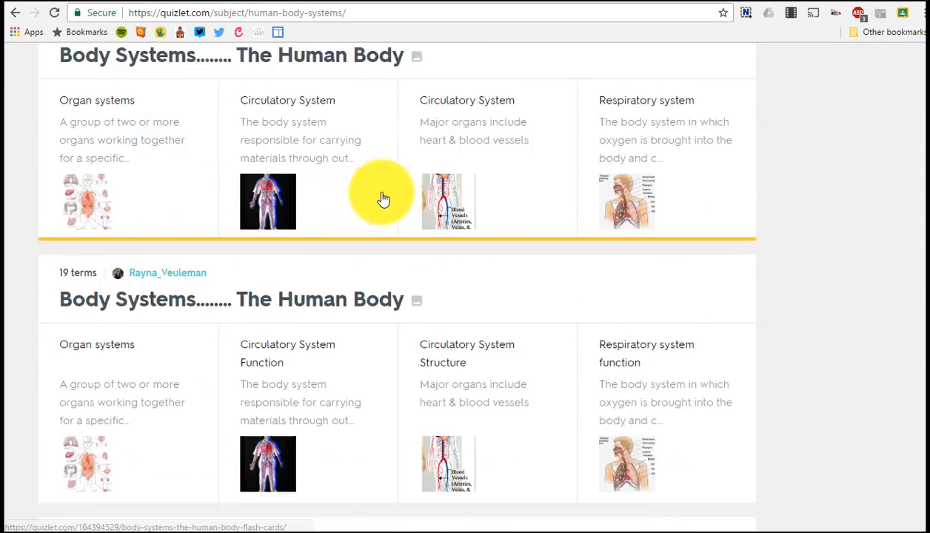
{"action": "scroll", "coordinate": [391, 195], "scroll_direction": "down", "scroll_amount": 5}
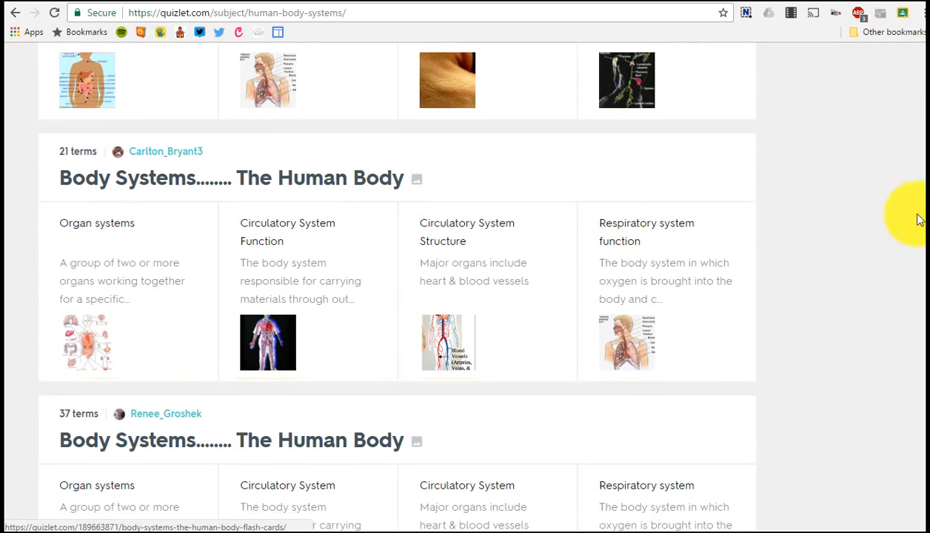
{"action": "scroll", "coordinate": [920, 218], "scroll_direction": "down", "scroll_amount": 2}
{"action": "left_click_drag", "start_coordinate": [918, 218], "coordinate": [915, 71]}
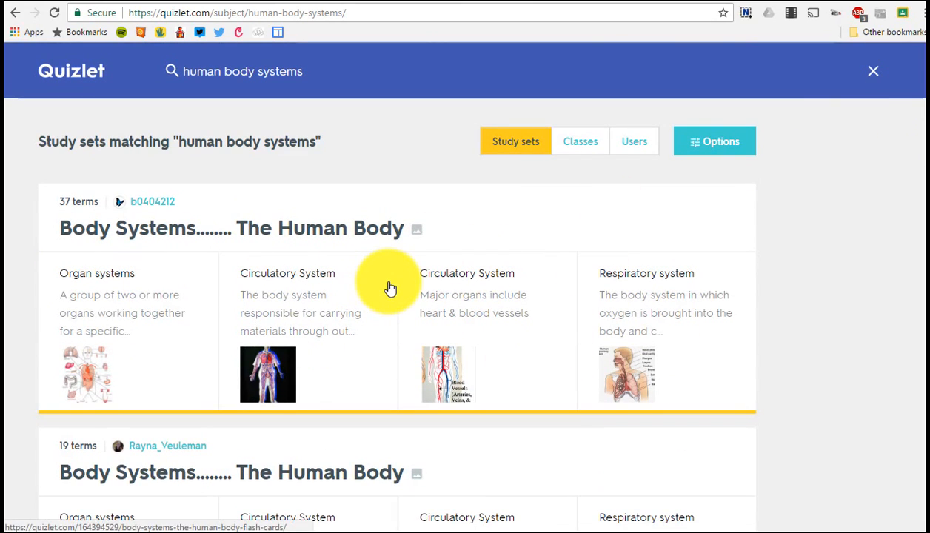
{"action": "left_click", "coordinate": [328, 236]}
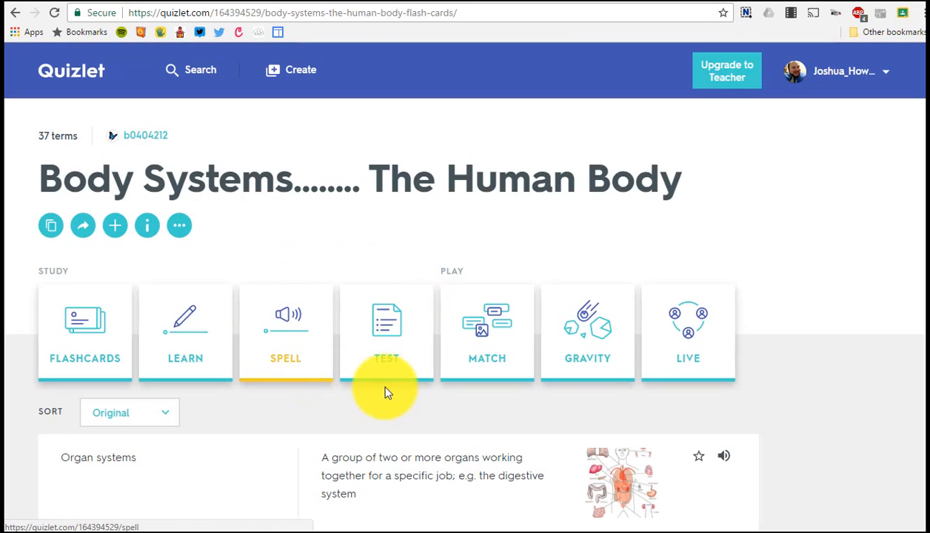
- Copy the Body Systems set into a new study set of your own, create it, and return to the latest activity page
{"action": "mouse_move", "coordinate": [913, 73]}
{"action": "left_mouse_down"}
{"action": "mouse_move", "coordinate": [910, 213]}
{"action": "mouse_move", "coordinate": [919, 88]}
{"action": "left_mouse_up"}
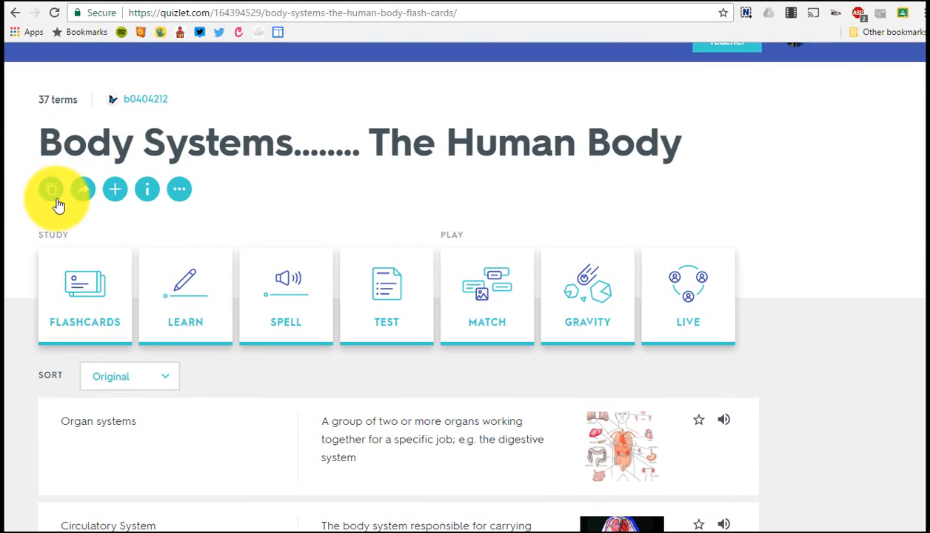
{"action": "left_click", "coordinate": [51, 191]}
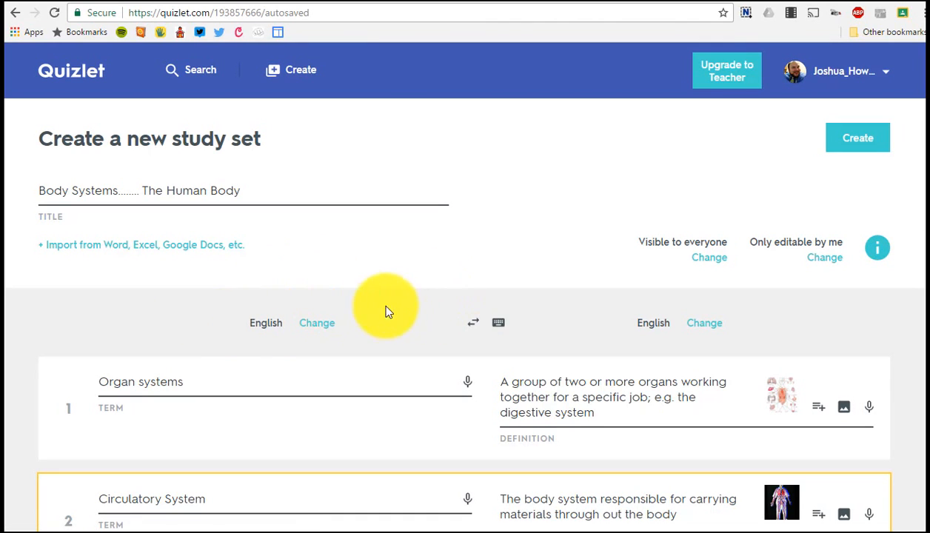
{"action": "left_click", "coordinate": [831, 148]}
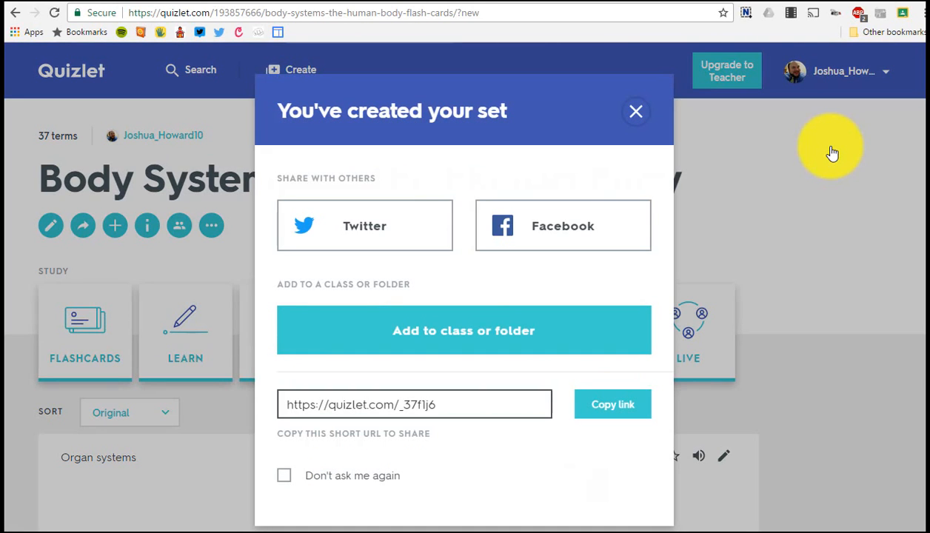
{"action": "left_click", "coordinate": [635, 112]}
{"action": "left_click", "coordinate": [77, 69]}
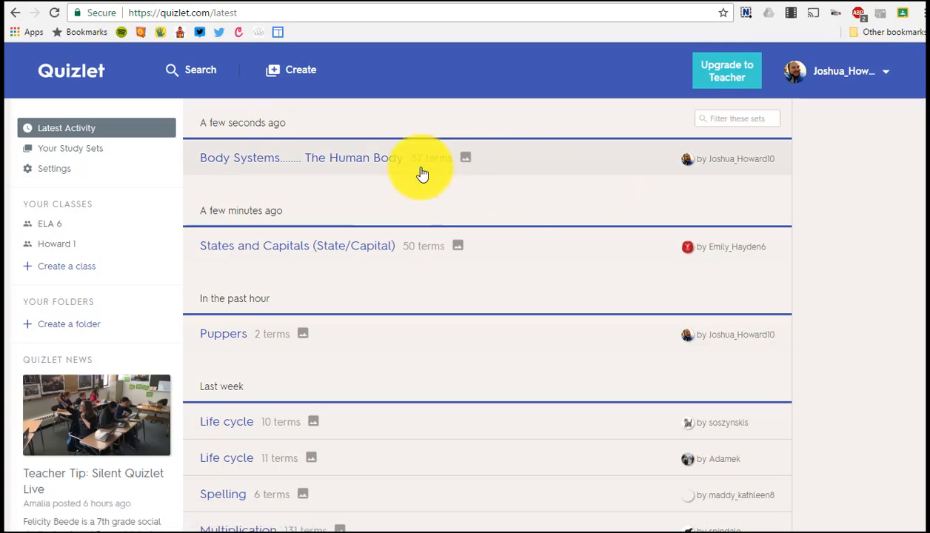
- Search for "states and capitals" and open the 63-term States and Capitals (State/Capital) study set
{"action": "left_click", "coordinate": [193, 70]}
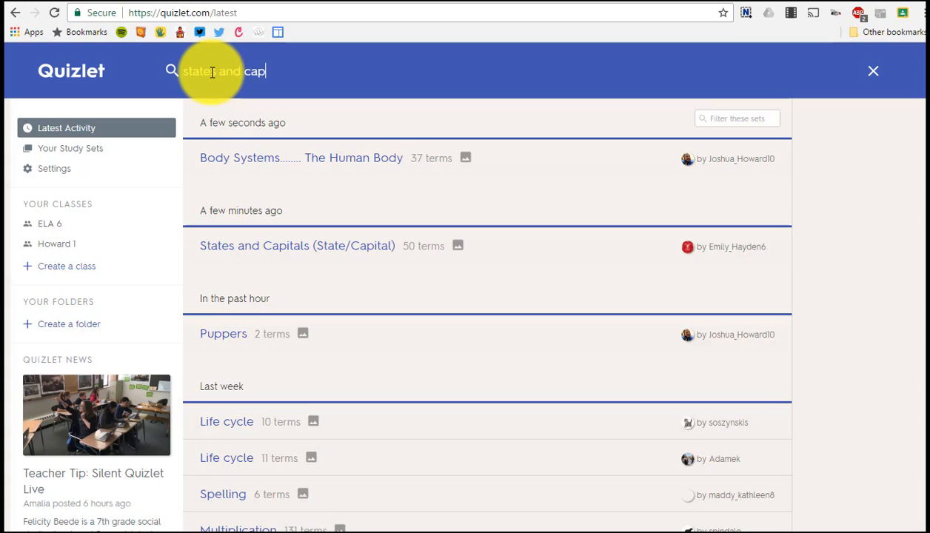
{"action": "type", "text": "states and capitals"}
{"action": "key", "text": "Return"}
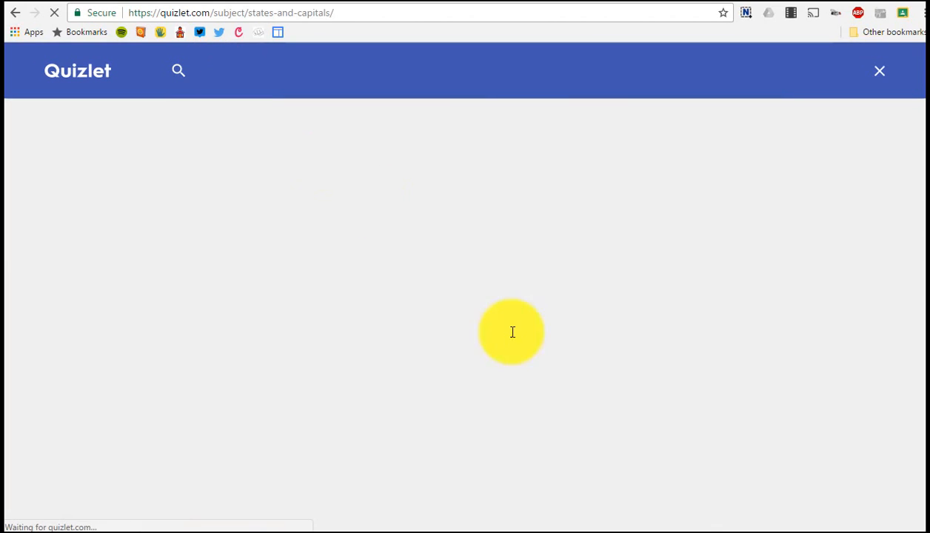
{"action": "scroll", "coordinate": [348, 357], "scroll_direction": "down", "scroll_amount": 3}
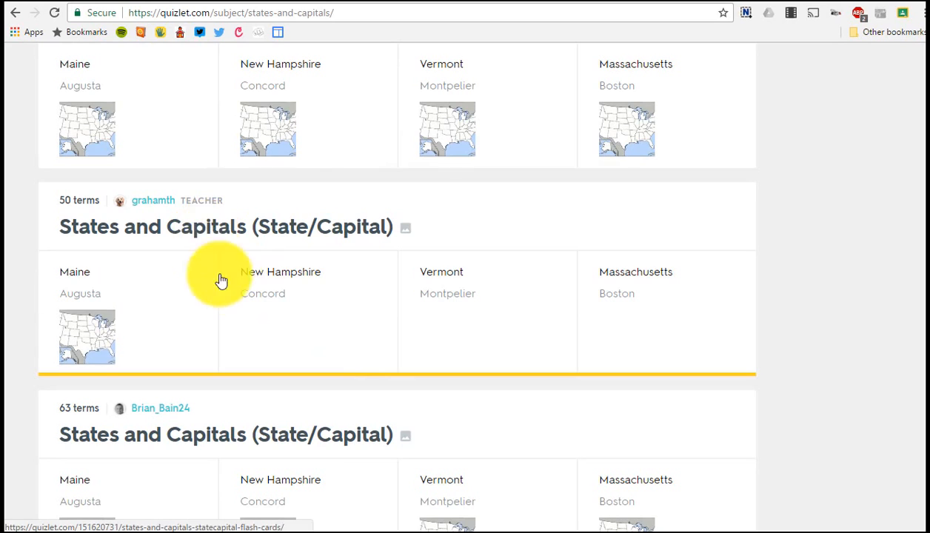
{"action": "scroll", "coordinate": [226, 280], "scroll_direction": "down", "scroll_amount": 3}
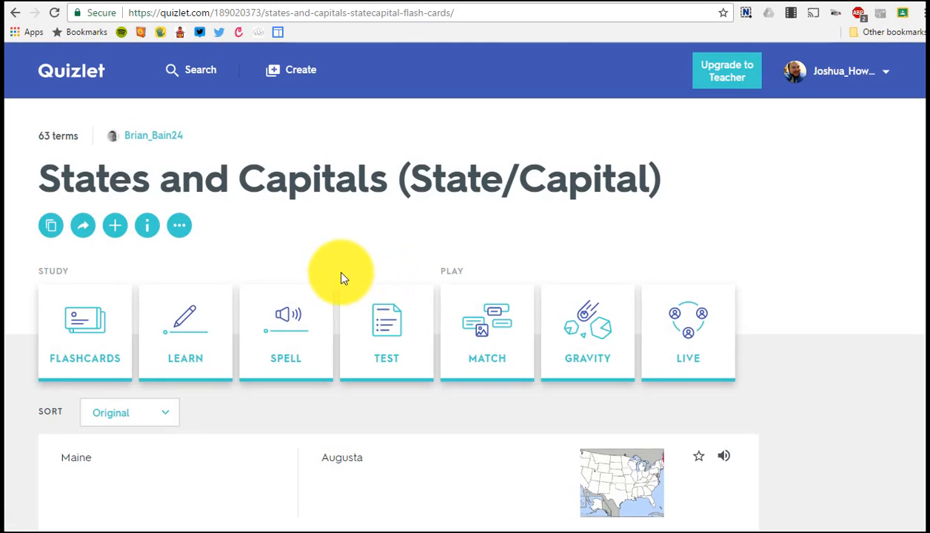
- Look through the terms of the States and Capitals set and view its sharing options
{"action": "scroll", "coordinate": [279, 380], "scroll_direction": "down", "scroll_amount": 5}
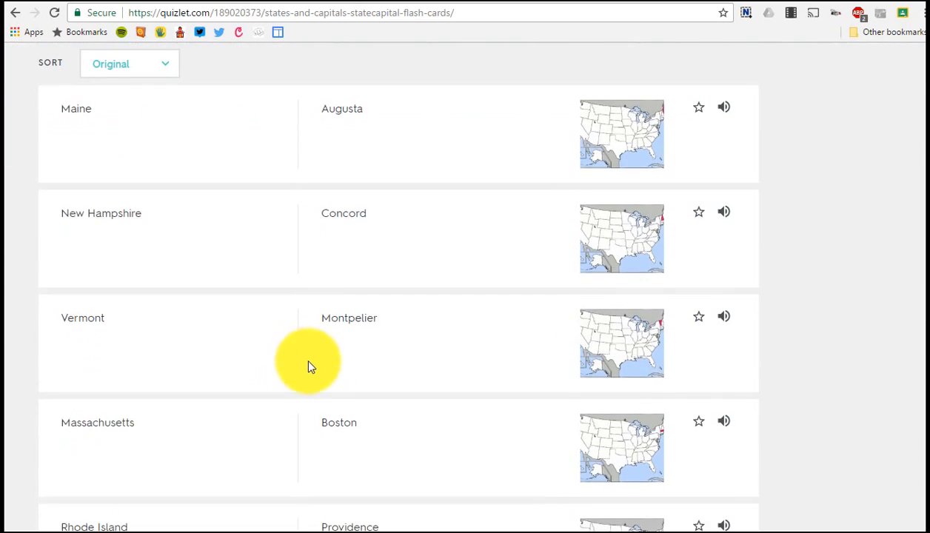
{"action": "scroll", "coordinate": [308, 370], "scroll_direction": "up", "scroll_amount": 4}
{"action": "scroll", "coordinate": [529, 272], "scroll_direction": "up", "scroll_amount": 2}
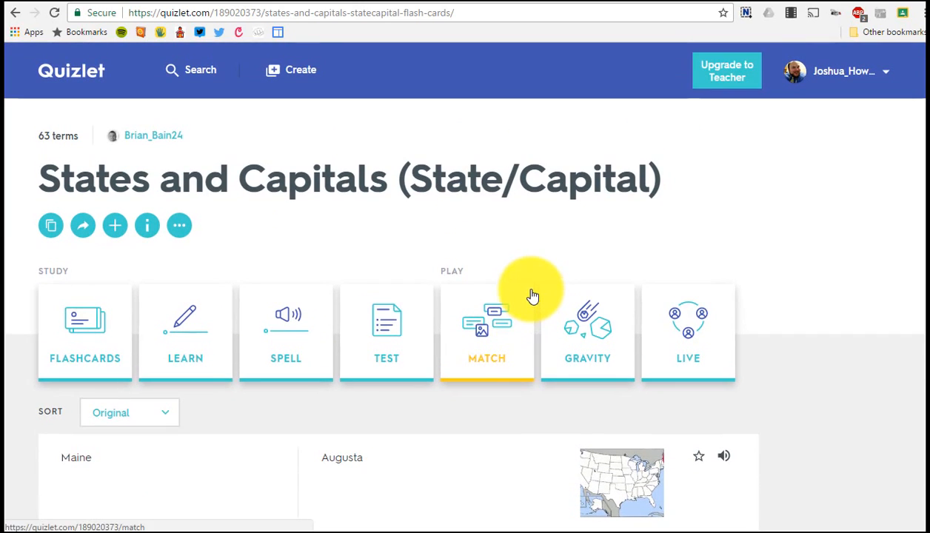
{"action": "left_click", "coordinate": [82, 225]}
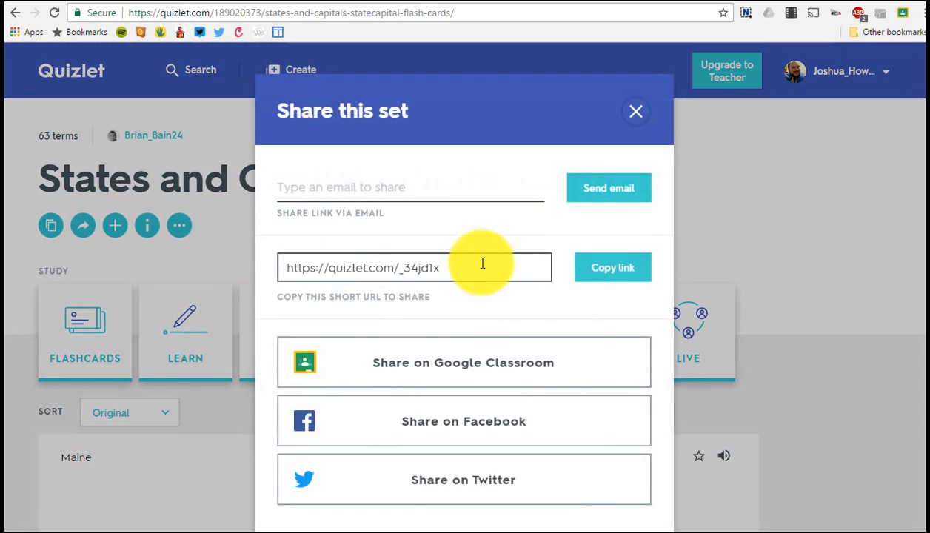
{"action": "left_click", "coordinate": [636, 112]}
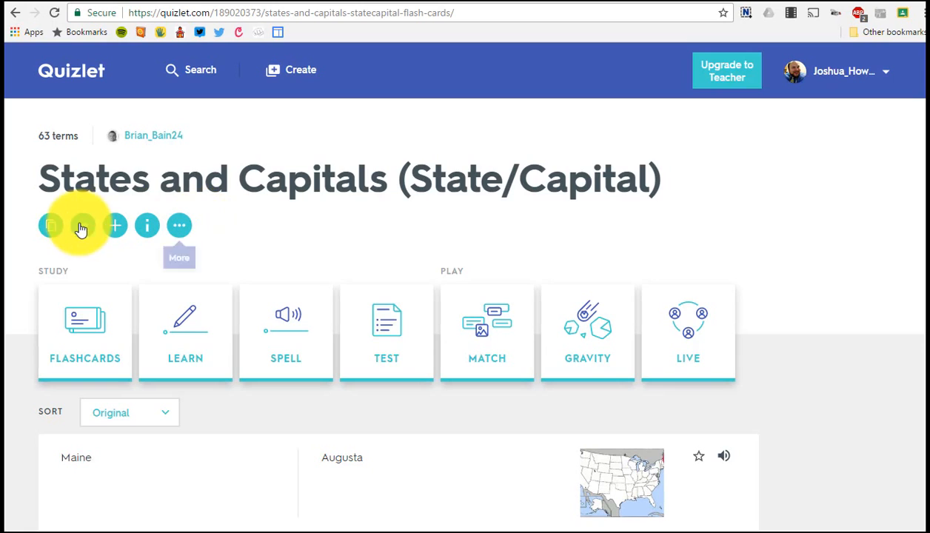
- Copy the States and Capitals set into a new study set of your own, create it, and dismiss the sharing prompt
{"action": "left_click", "coordinate": [52, 228]}
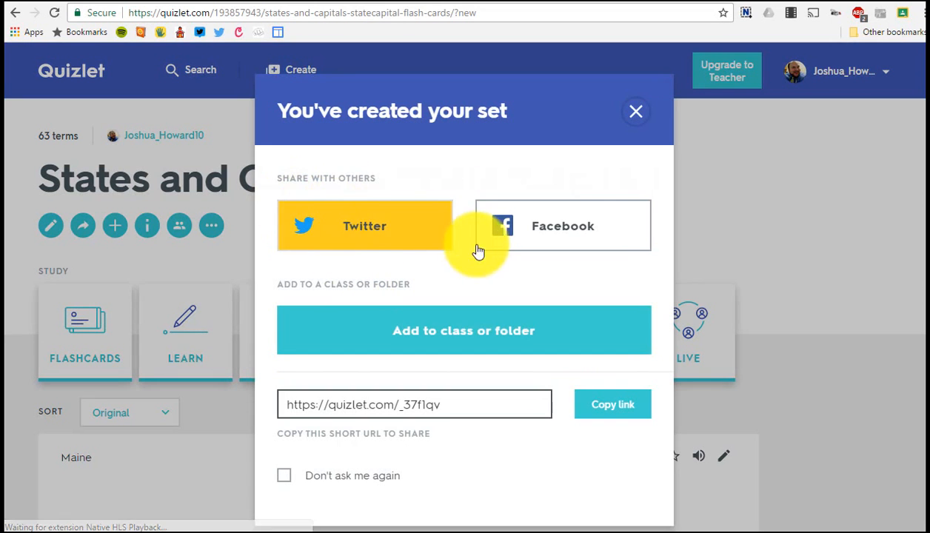
{"action": "left_click", "coordinate": [634, 113]}
- Open the Vermont card of the copied set for editing, and return to the latest activity page
{"action": "scroll", "coordinate": [445, 318], "scroll_direction": "down", "scroll_amount": 5}
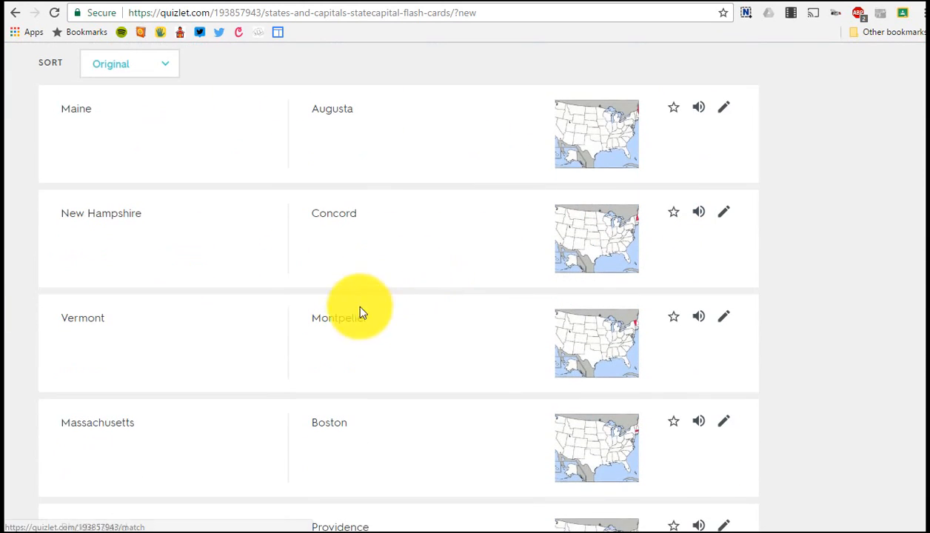
{"action": "left_click", "coordinate": [725, 320]}
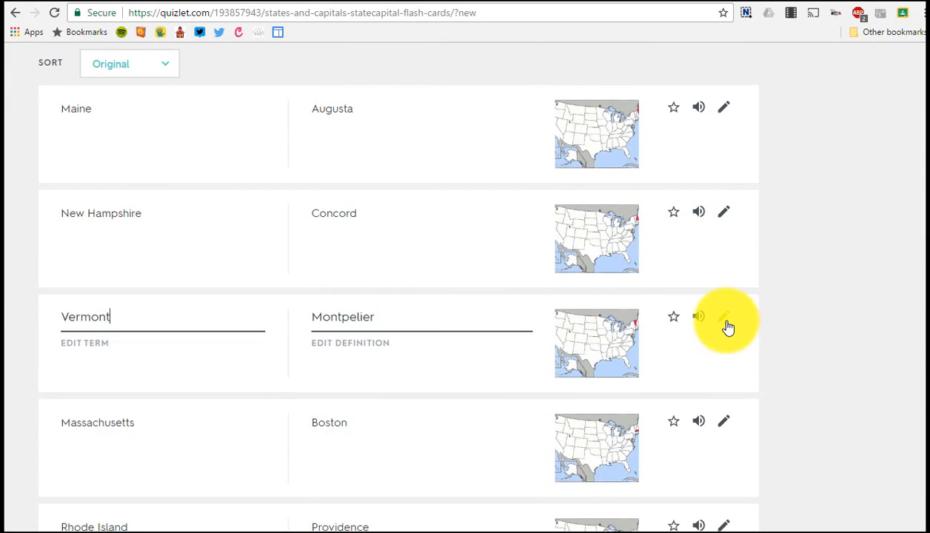
{"action": "scroll", "coordinate": [770, 337], "scroll_direction": "up", "scroll_amount": 5}
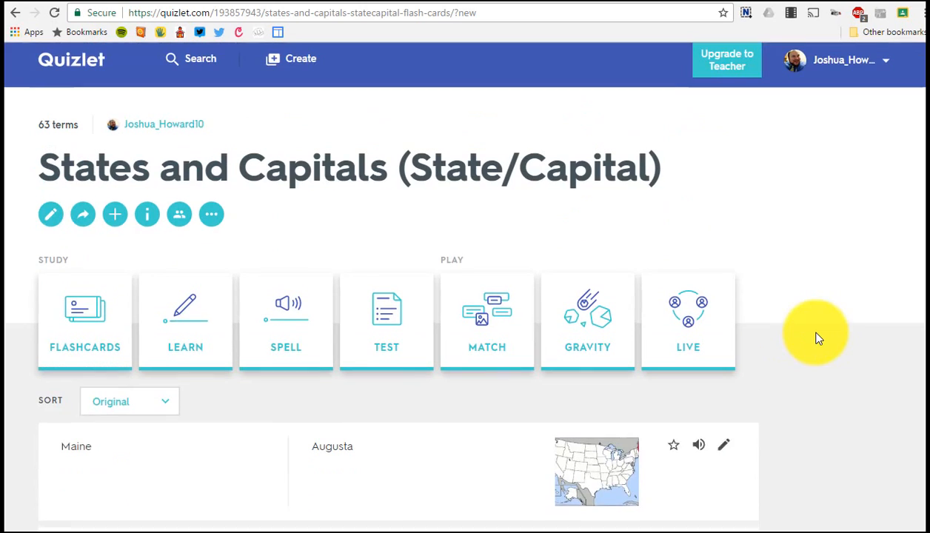
{"action": "left_click", "coordinate": [97, 70]}
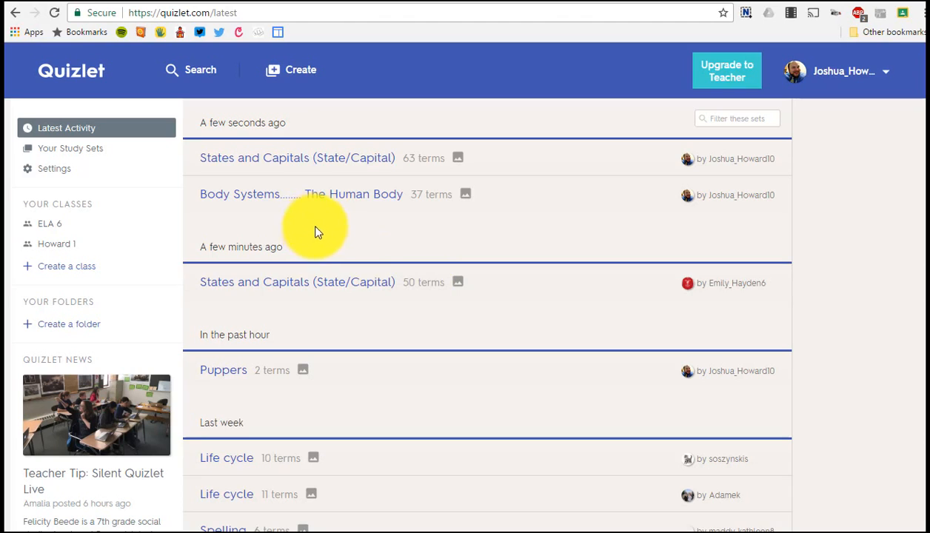
- Start a new blank study set and title it "Pets"
{"action": "left_click", "coordinate": [291, 79]}
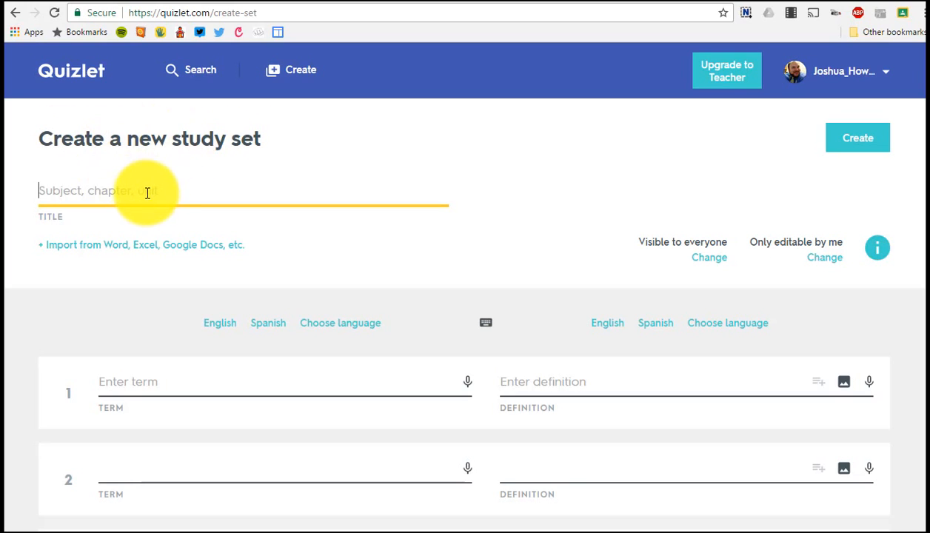
{"action": "type", "text": "Do"}
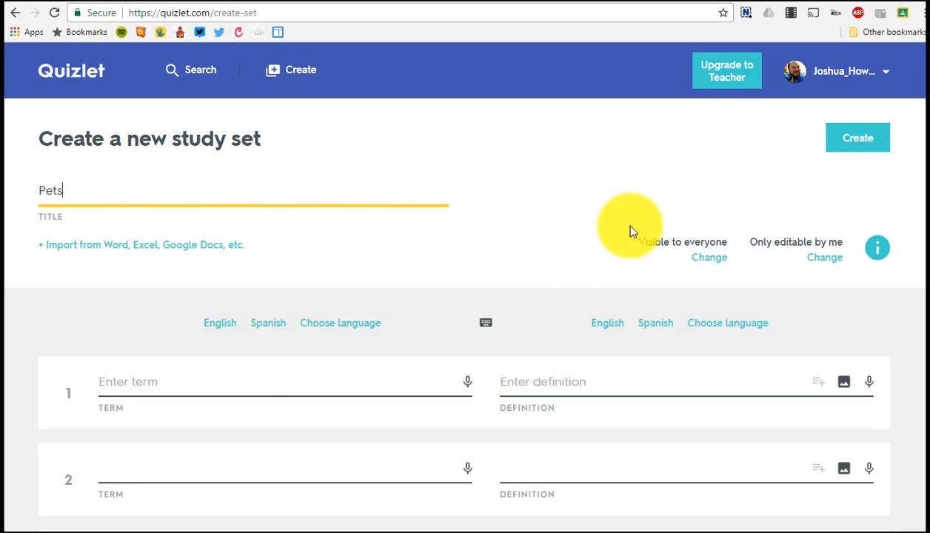
{"action": "left_click", "coordinate": [189, 387]}
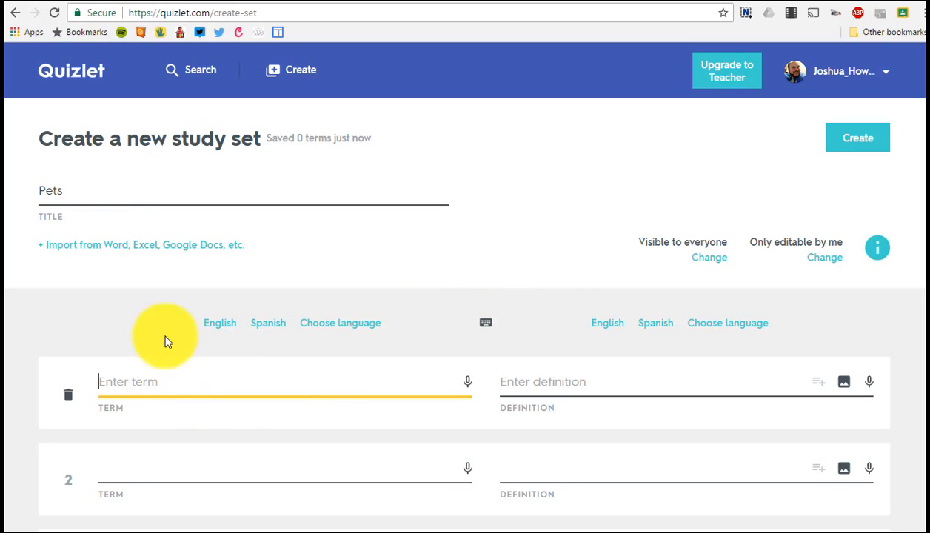
{"action": "double_click", "coordinate": [63, 194]}
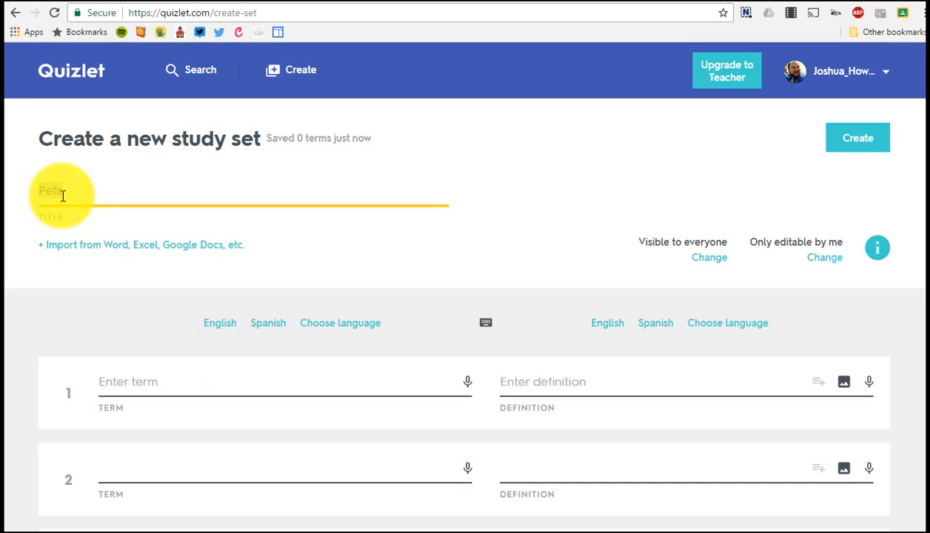
- Fill in the first card with the term "Dog" and the definition "Bark", with English as the language for both sides
{"action": "left_click", "coordinate": [133, 386]}
{"action": "type", "text": "Dogs"}
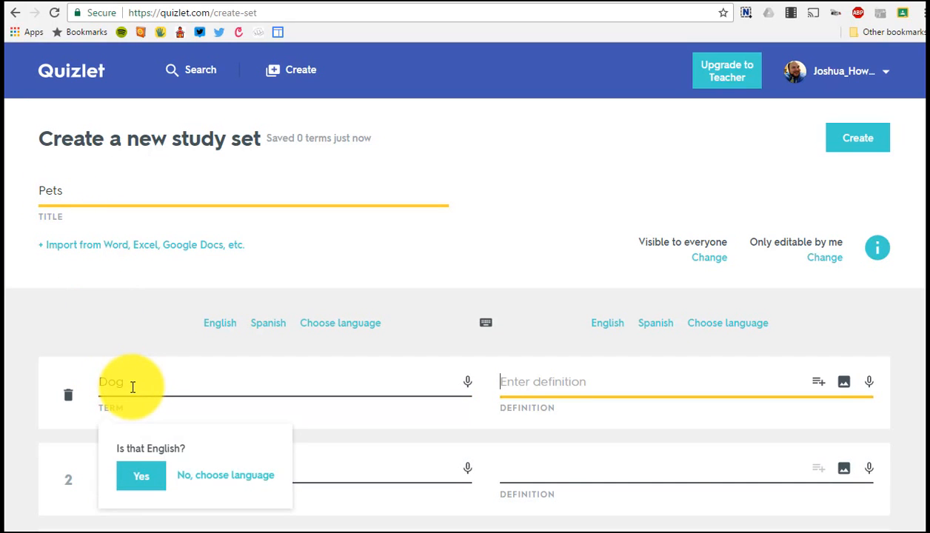
{"action": "left_click", "coordinate": [312, 471]}
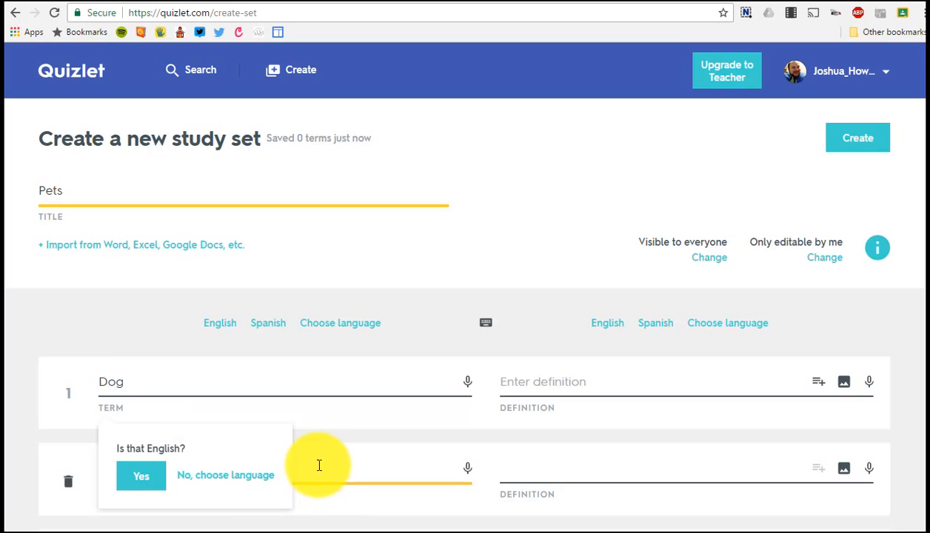
{"action": "scroll", "coordinate": [319, 465], "scroll_direction": "down", "scroll_amount": 2}
{"action": "left_click", "coordinate": [515, 251]}
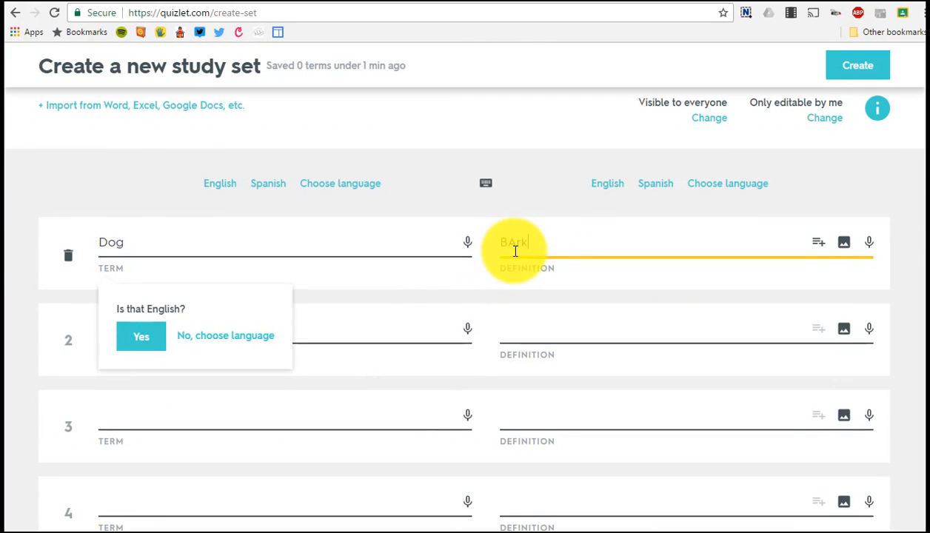
{"action": "type", "text": "BArk"}
{"action": "left_click", "coordinate": [149, 337]}
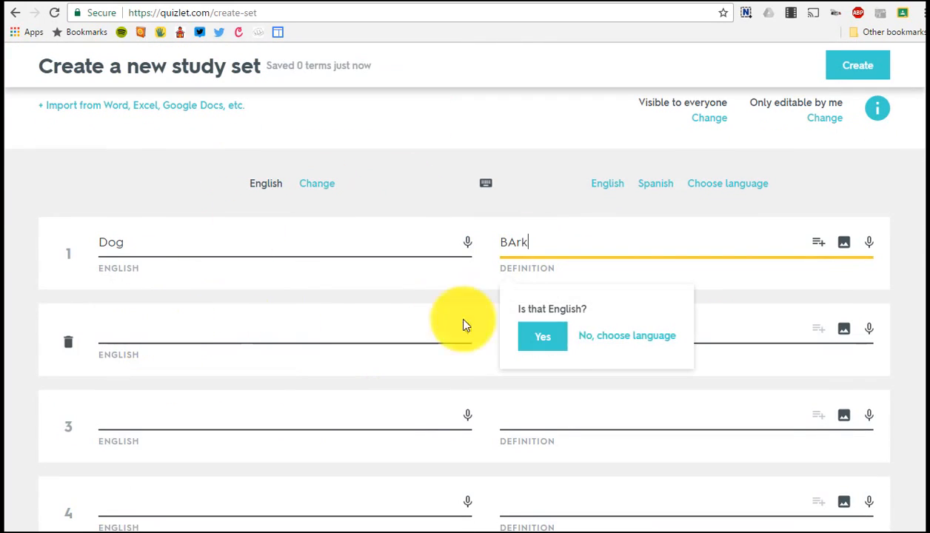
{"action": "left_click", "coordinate": [544, 341]}
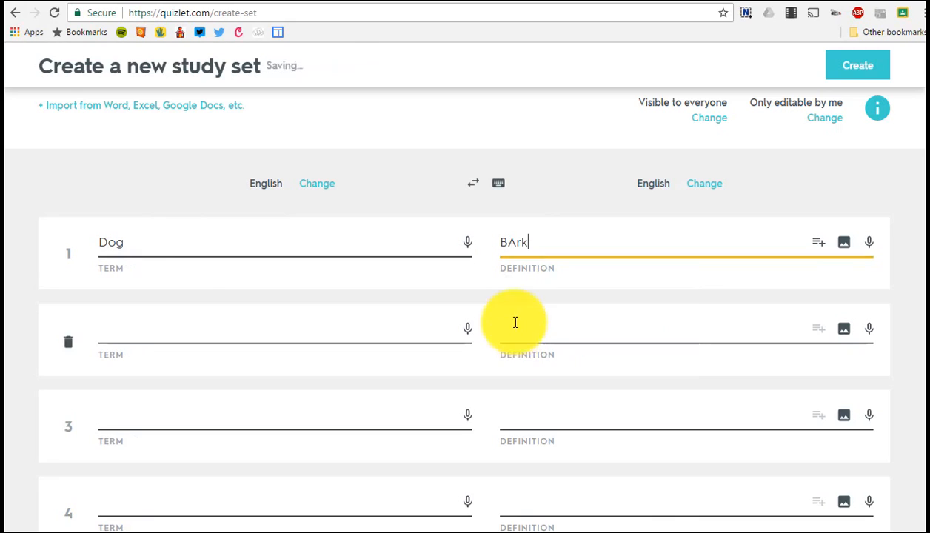
{"action": "left_click", "coordinate": [519, 247]}
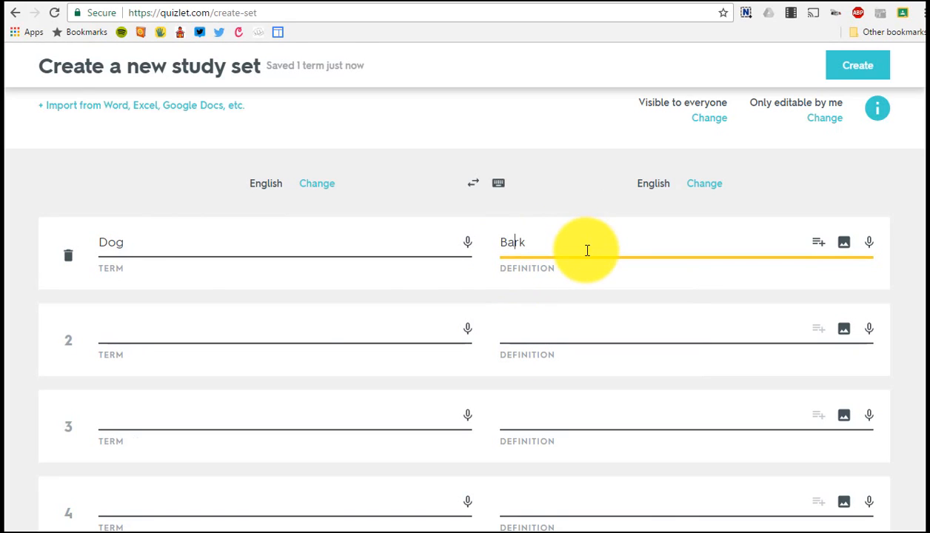
- Fill in the second card with "Cat" and "Meow" and the third card with "Bird" and "Tweet"
{"action": "left_click", "coordinate": [287, 328]}
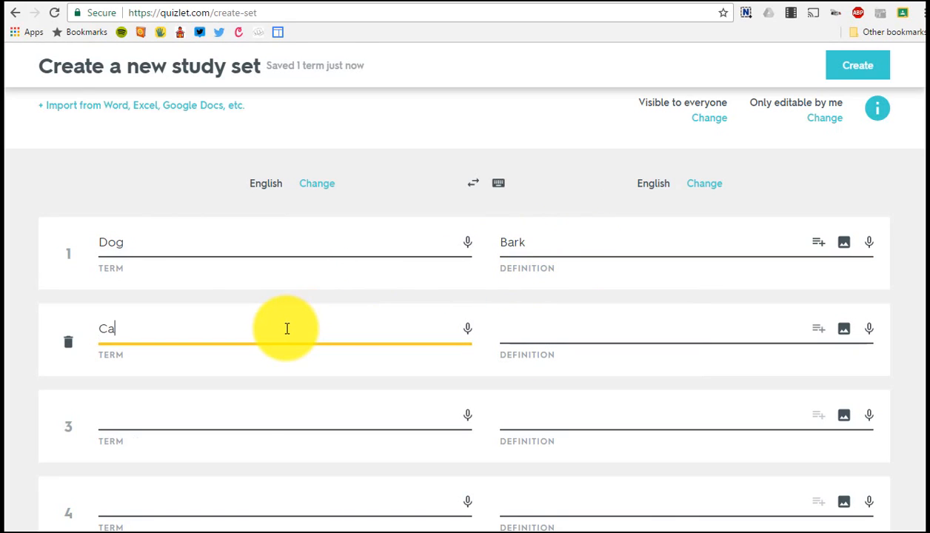
{"action": "left_click", "coordinate": [530, 330]}
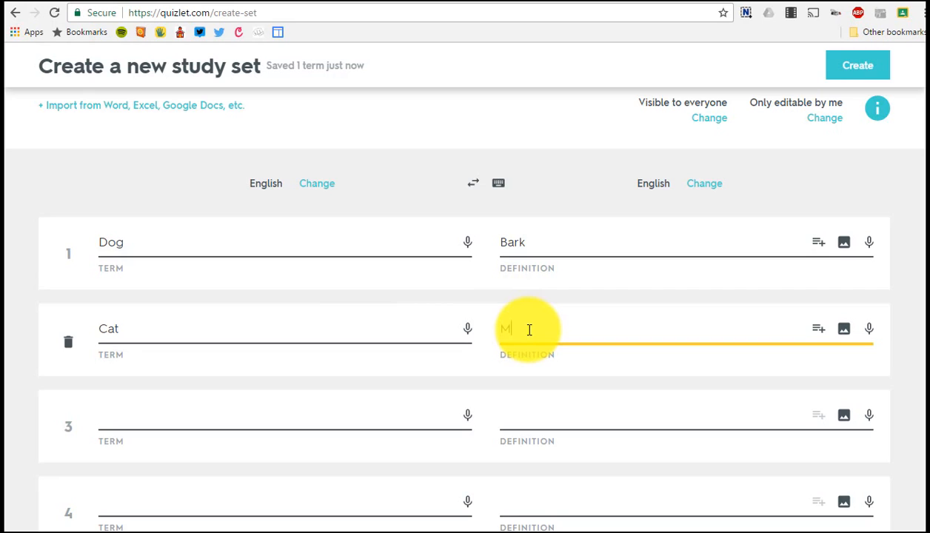
{"action": "left_click", "coordinate": [287, 415]}
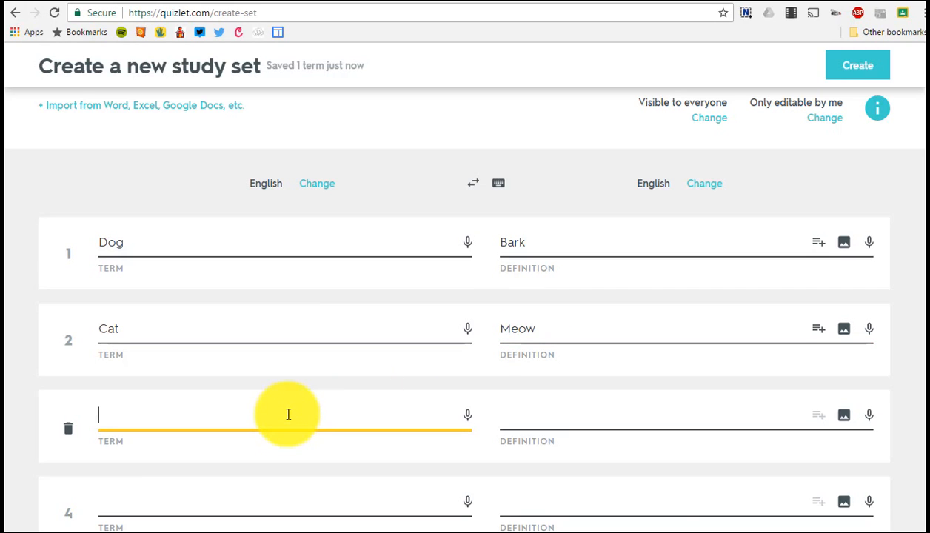
{"action": "left_click", "coordinate": [536, 414]}
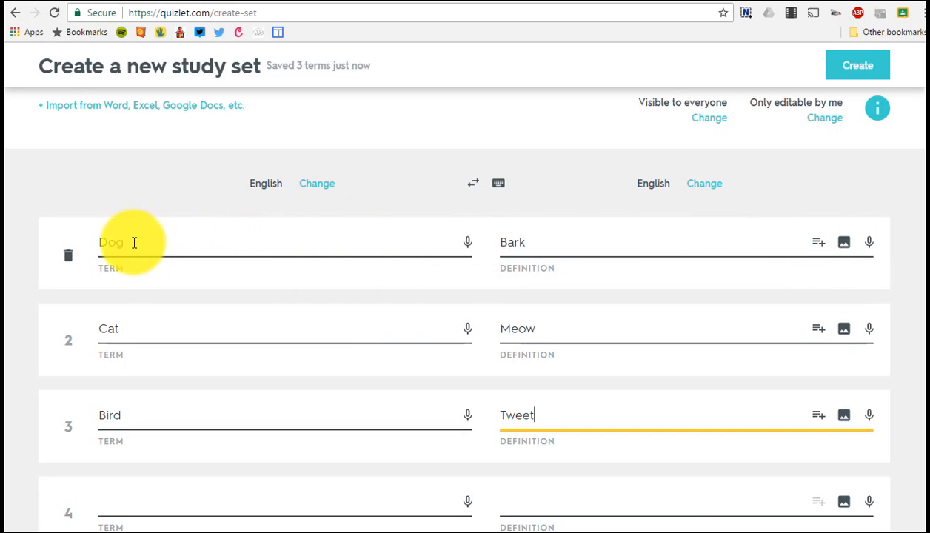
- Browse the suggested definitions for the Dog card without choosing one, and close the suggestions
{"action": "left_click", "coordinate": [820, 250]}
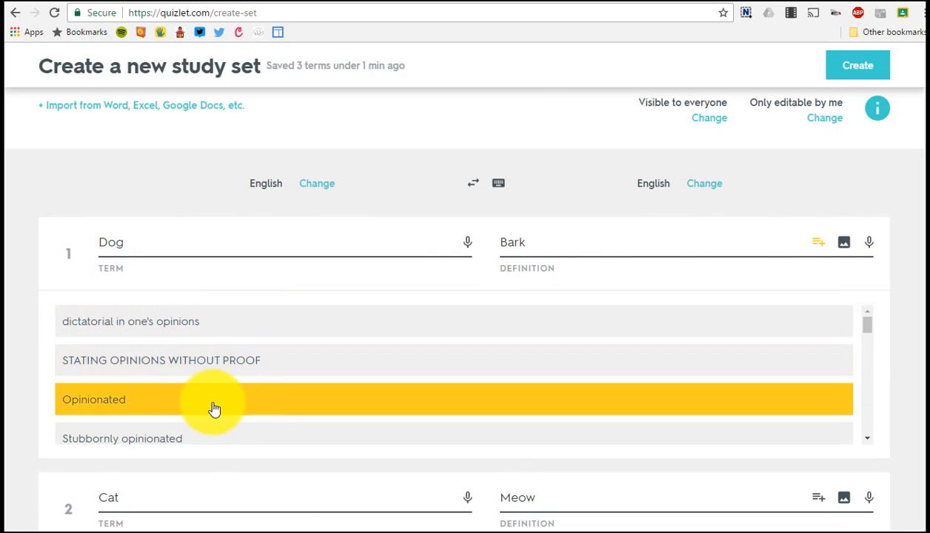
{"action": "scroll", "coordinate": [385, 393], "scroll_direction": "down", "scroll_amount": 3}
{"action": "left_click_drag", "start_coordinate": [874, 348], "coordinate": [866, 384]}
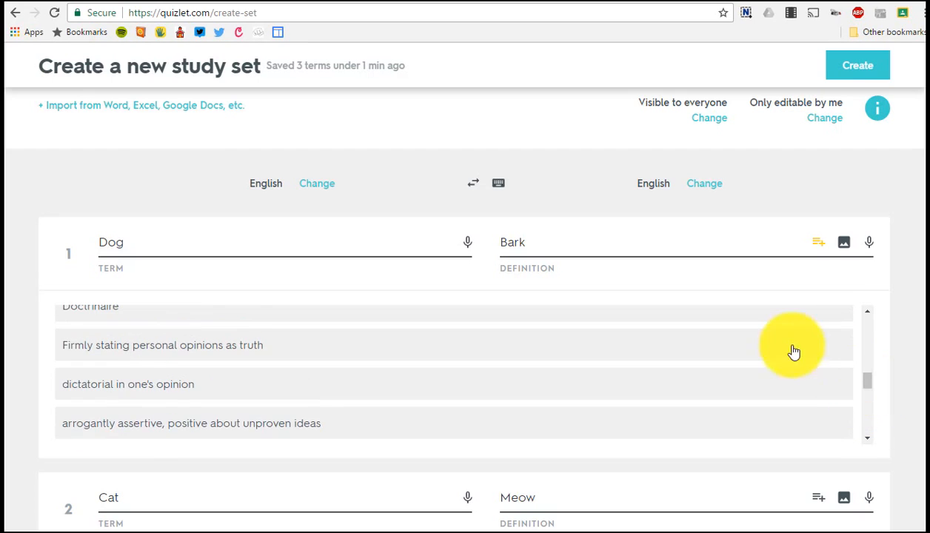
{"action": "left_click_drag", "start_coordinate": [519, 243], "coordinate": [568, 248]}
{"action": "left_click", "coordinate": [665, 245]}
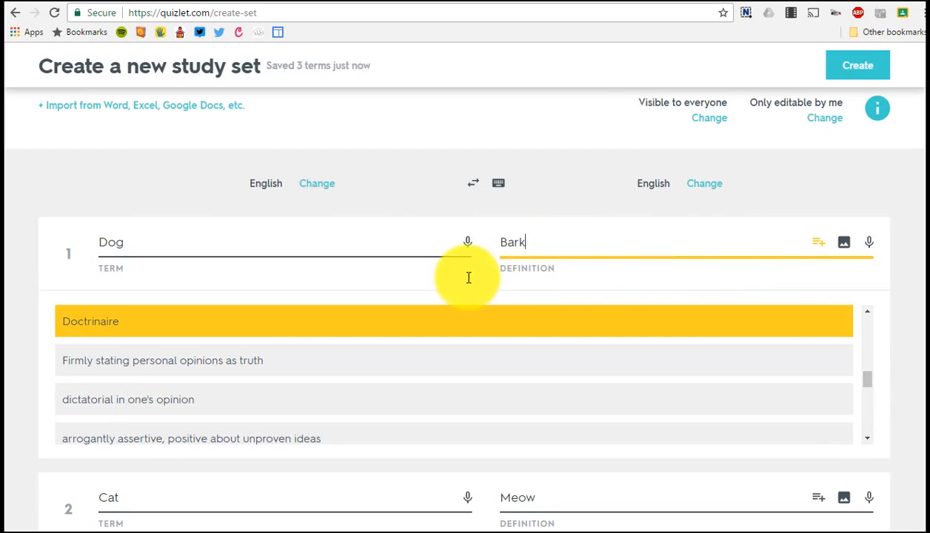
{"action": "left_click", "coordinate": [465, 277]}
{"action": "left_click", "coordinate": [107, 243]}
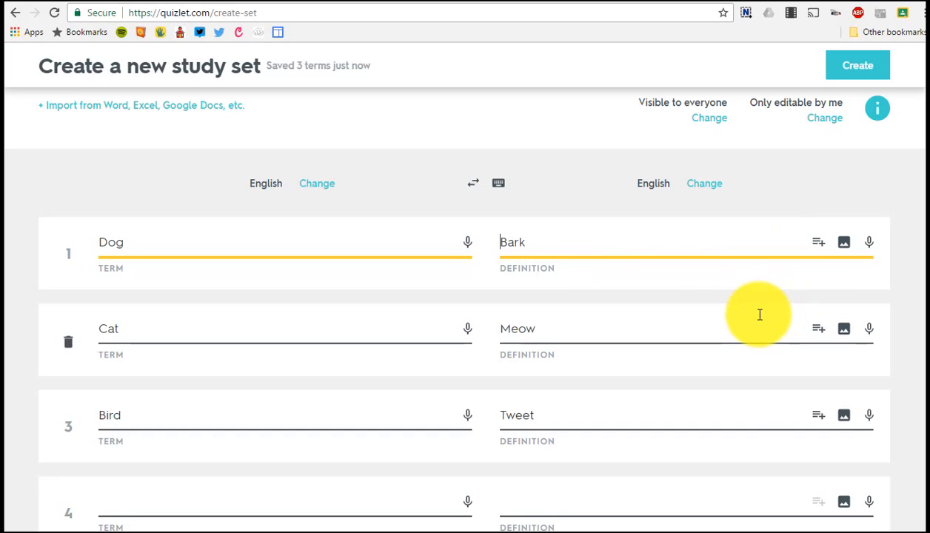
- Add suggested images to the three cards: the pug close-up for Dog, the orange tabby for Cat, and the green parrot for Bird
{"action": "left_click", "coordinate": [845, 250]}
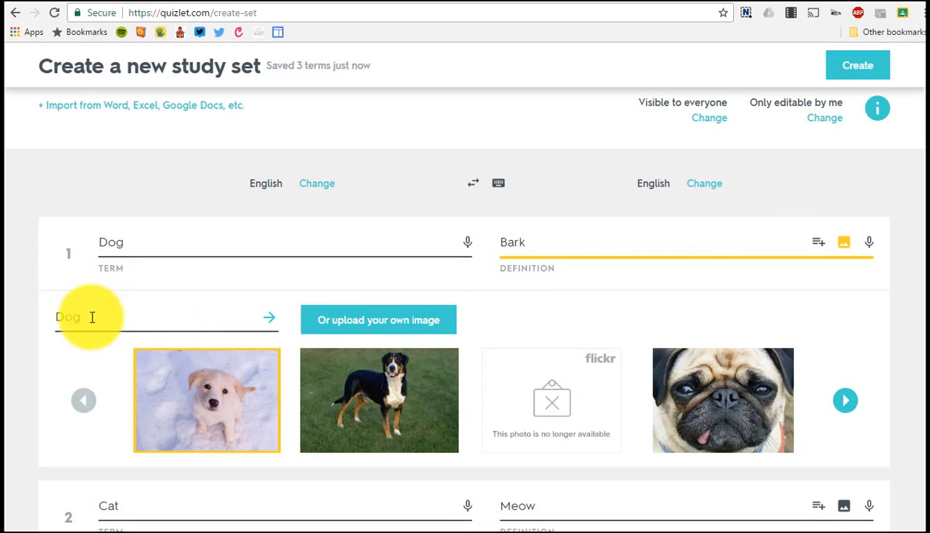
{"action": "left_click", "coordinate": [720, 398]}
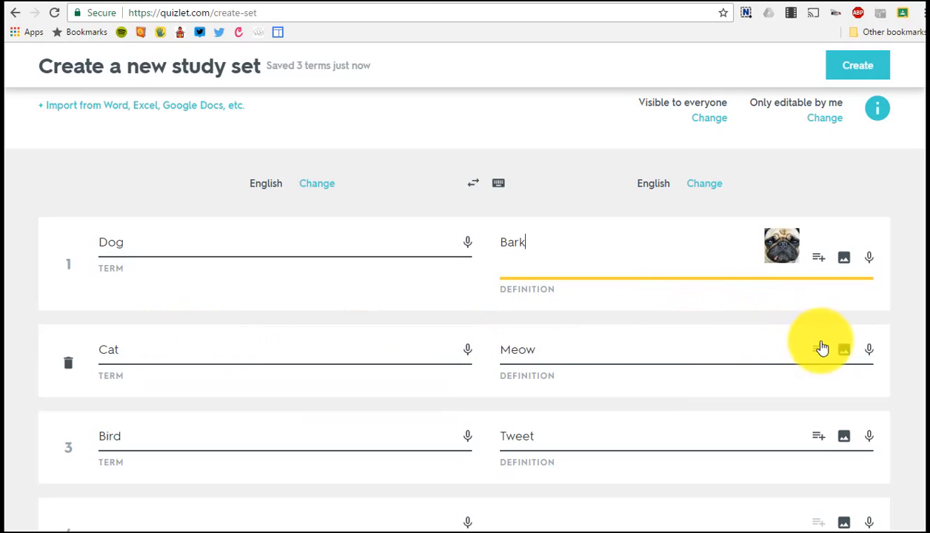
{"action": "left_click", "coordinate": [846, 358]}
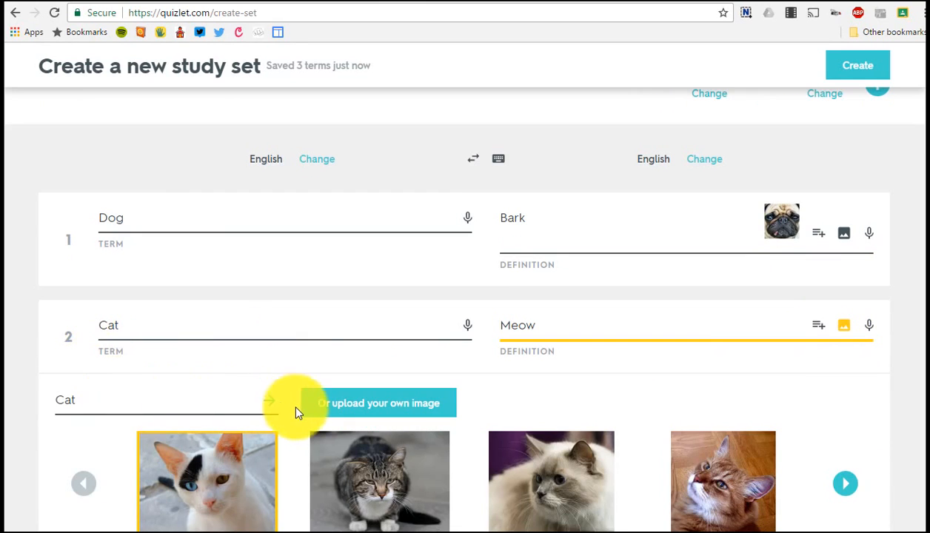
{"action": "scroll", "coordinate": [292, 403], "scroll_direction": "down", "scroll_amount": 3}
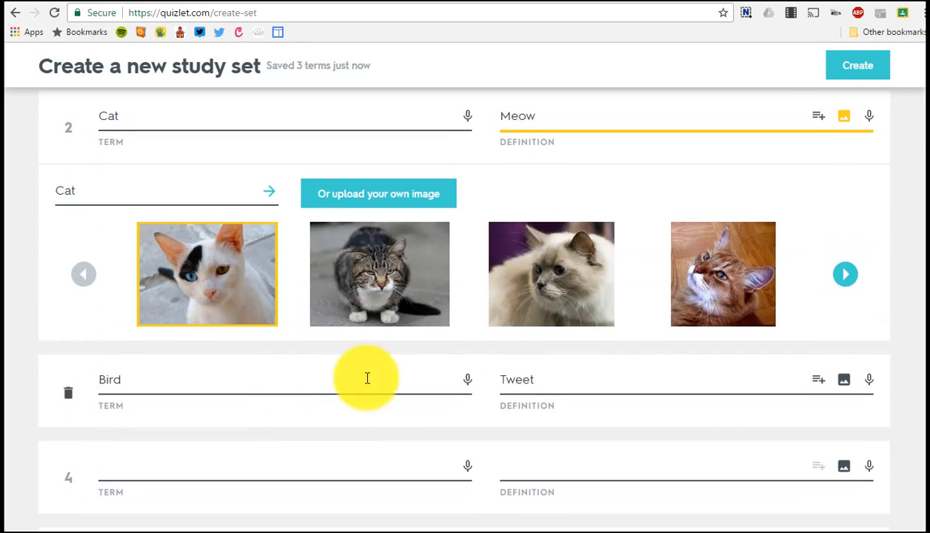
{"action": "left_click", "coordinate": [723, 276]}
{"action": "left_click", "coordinate": [843, 224]}
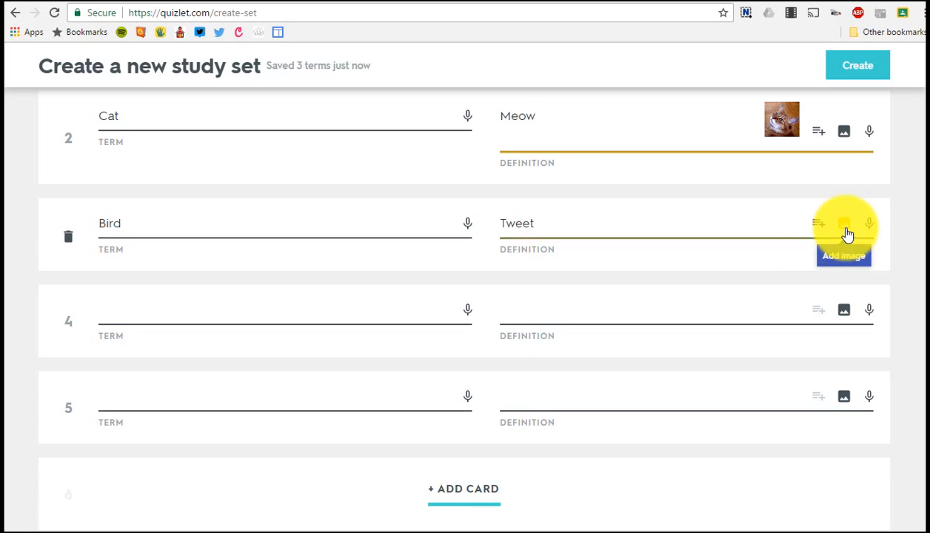
{"action": "left_click", "coordinate": [376, 382]}
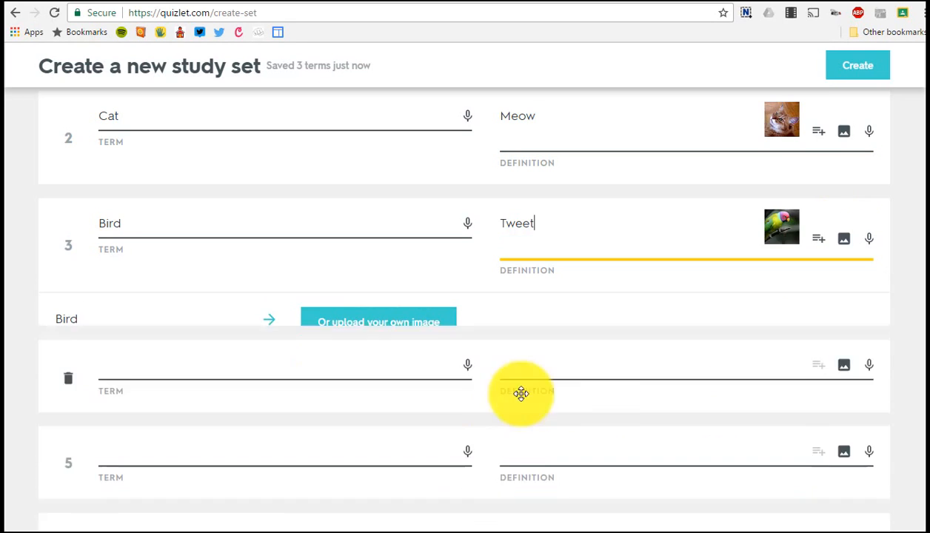
- Create the Pets study set and dismiss the sharing prompt
{"action": "scroll", "coordinate": [582, 396], "scroll_direction": "up", "scroll_amount": 3}
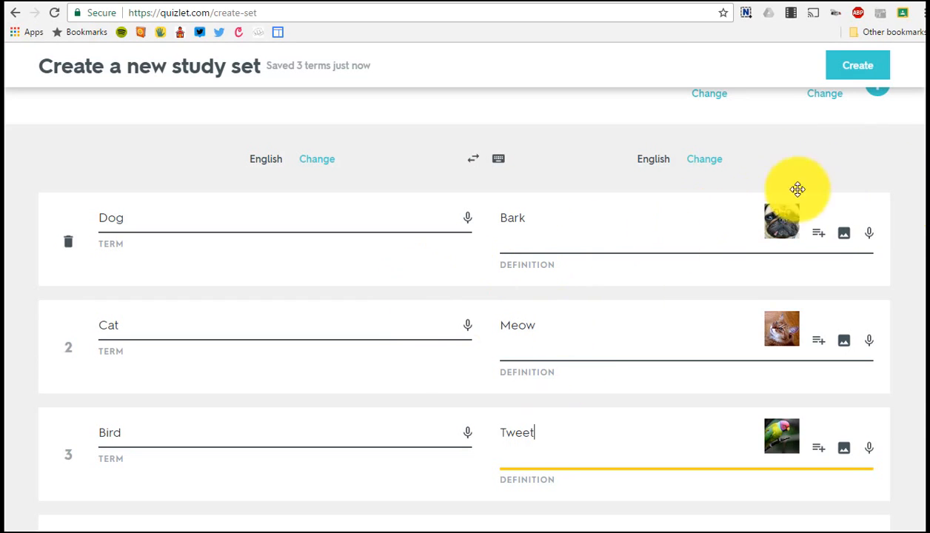
{"action": "left_click", "coordinate": [861, 72]}
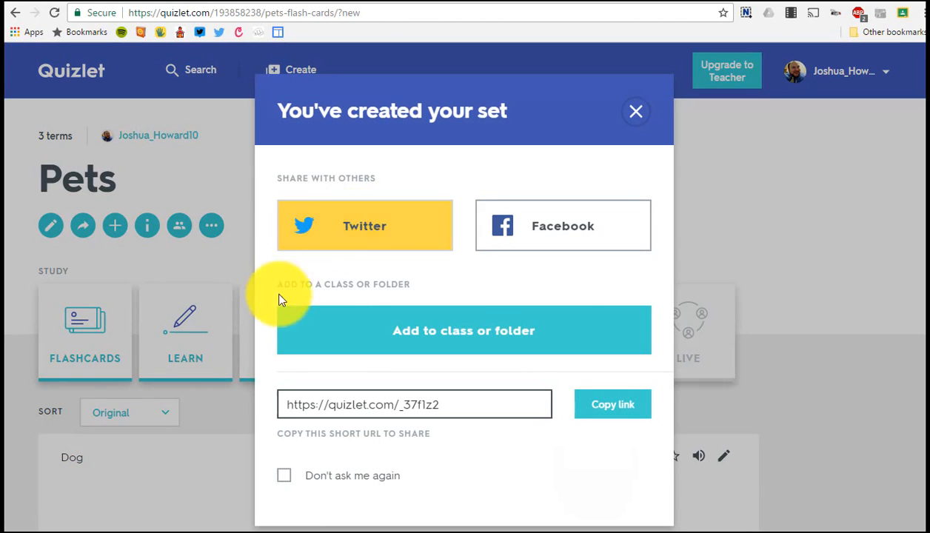
{"action": "left_click", "coordinate": [636, 114]}
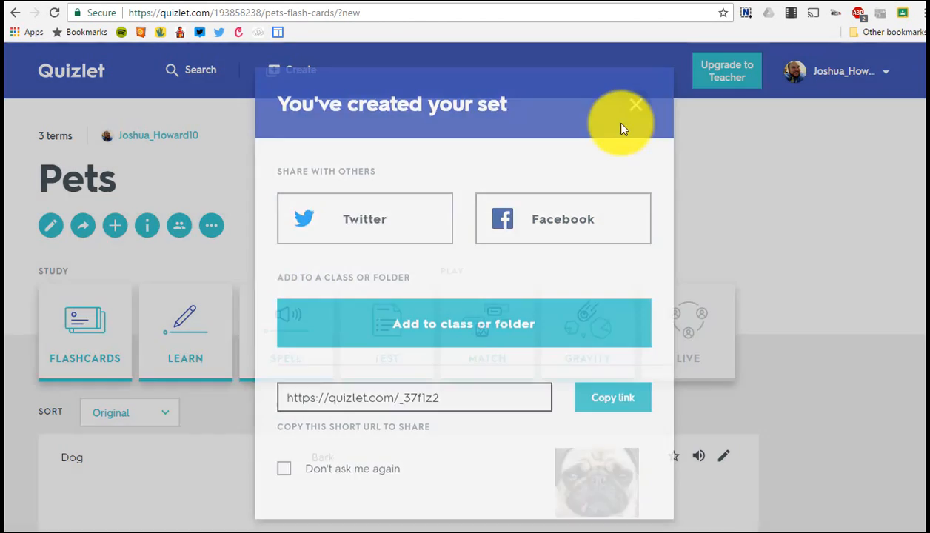
- Open the Pets set in Flashcards mode and go through the Dog, Cat and Bird cards, flipping each one
{"action": "scroll", "coordinate": [363, 350], "scroll_direction": "down", "scroll_amount": 4}
{"action": "scroll", "coordinate": [340, 375], "scroll_direction": "up", "scroll_amount": 1}
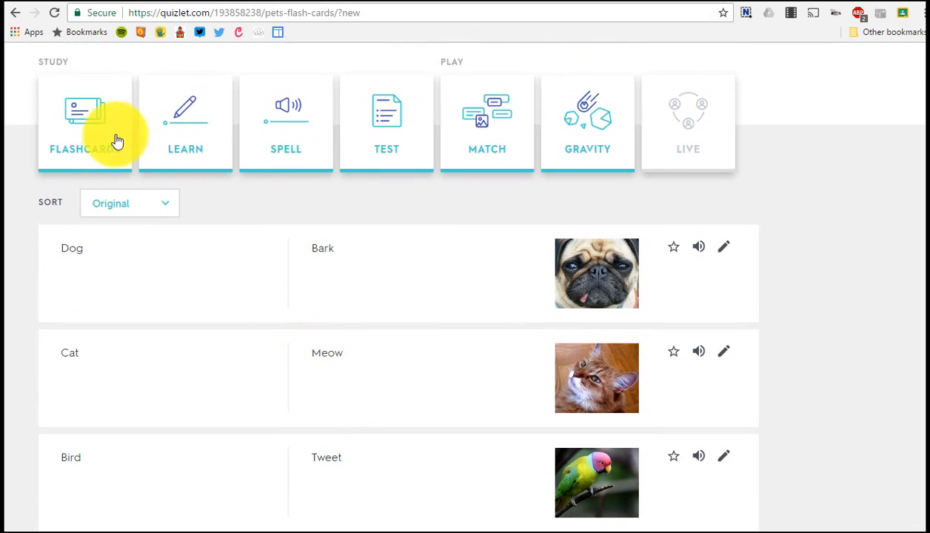
{"action": "left_click", "coordinate": [110, 141]}
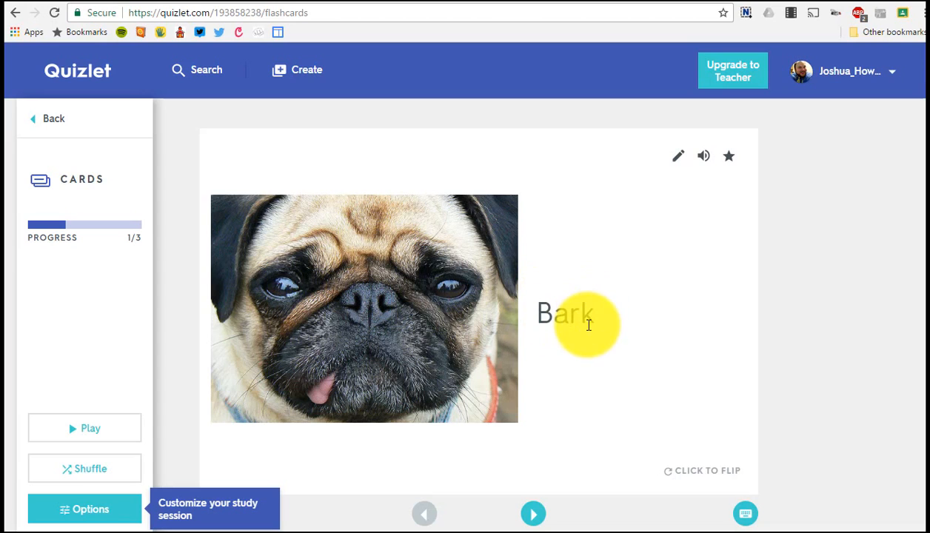
{"action": "left_click", "coordinate": [708, 480]}
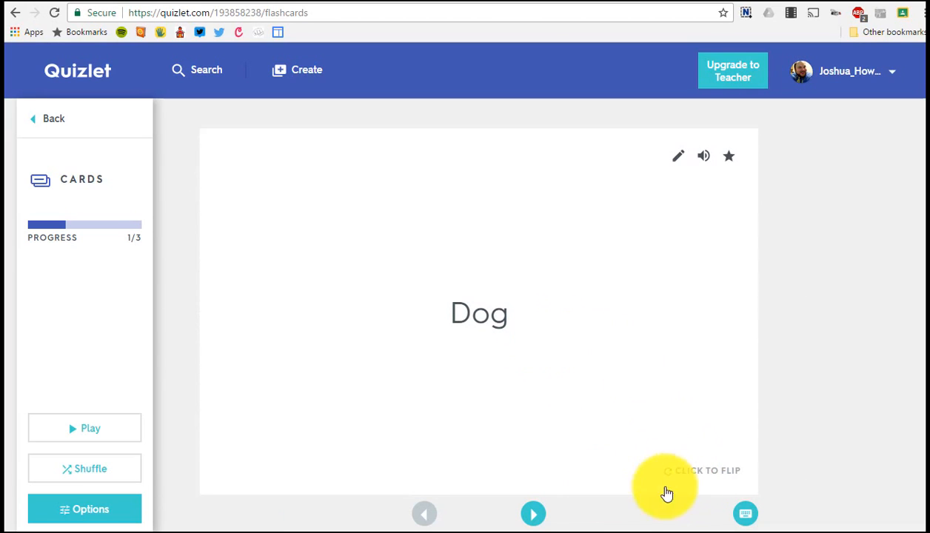
{"action": "left_click", "coordinate": [533, 513]}
{"action": "left_click", "coordinate": [640, 393]}
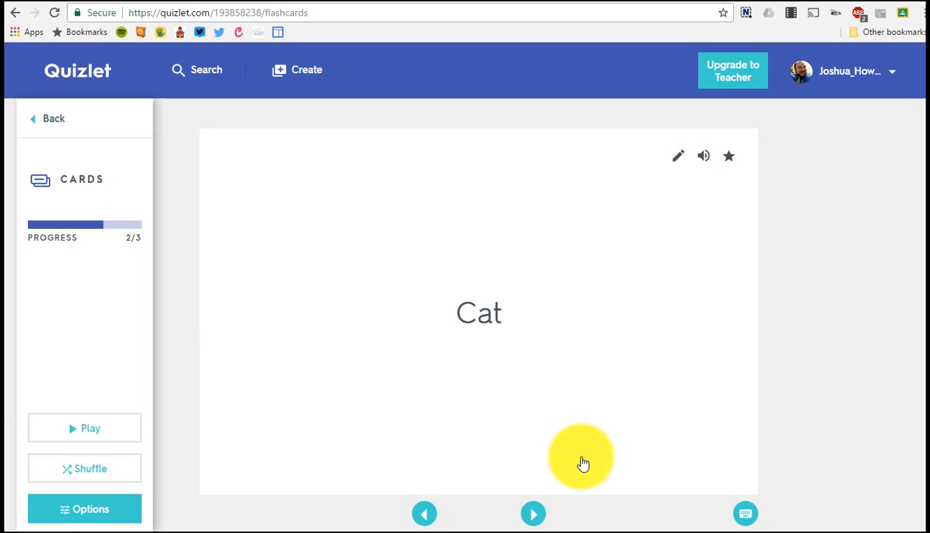
{"action": "left_click", "coordinate": [533, 514]}
{"action": "left_click", "coordinate": [641, 404]}
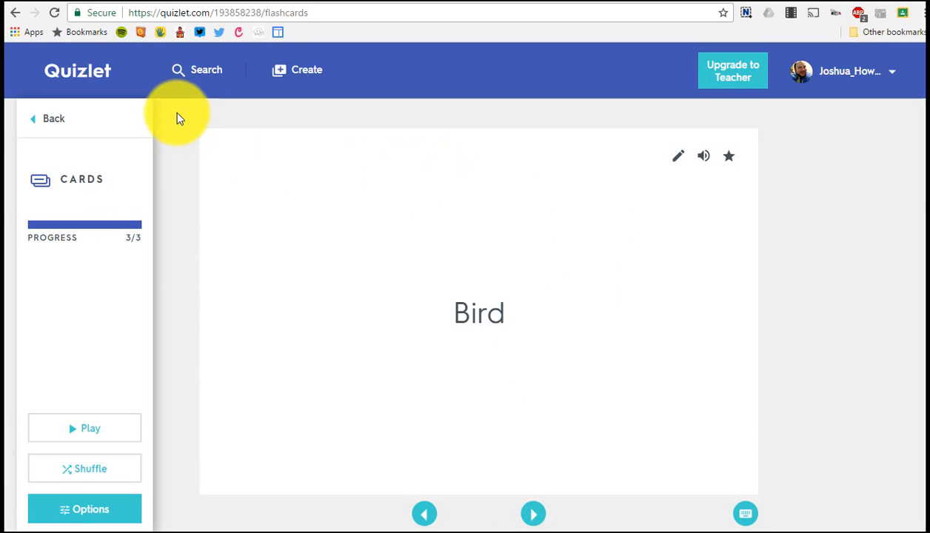